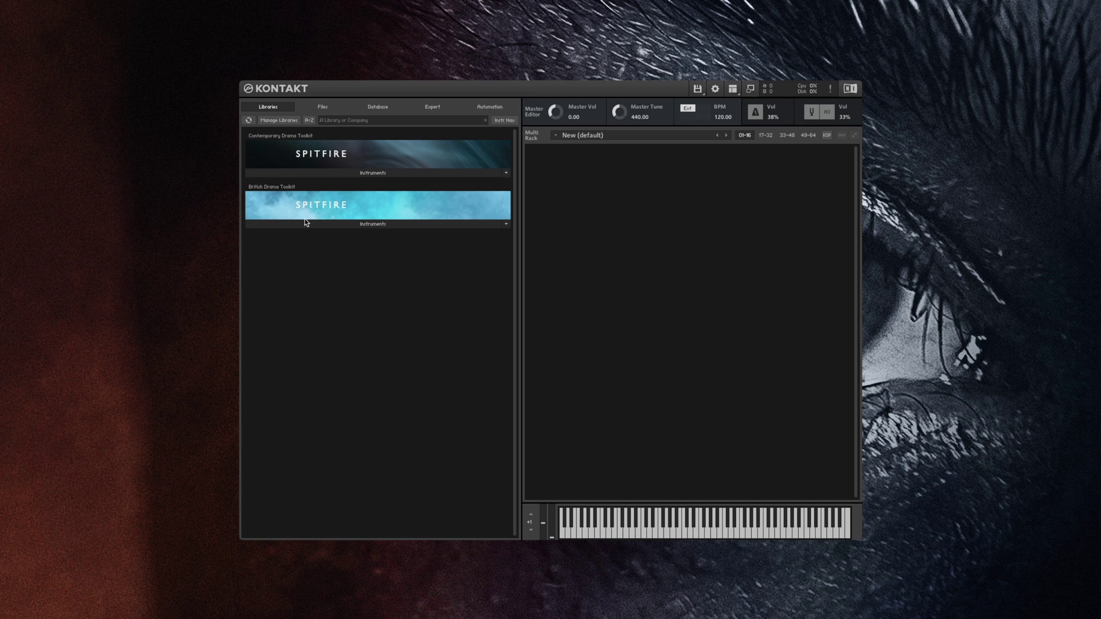
- Load the a1 - Combi Textural instrument from the Contemporary Drama Toolkit library into the empty rack
click(366, 170)
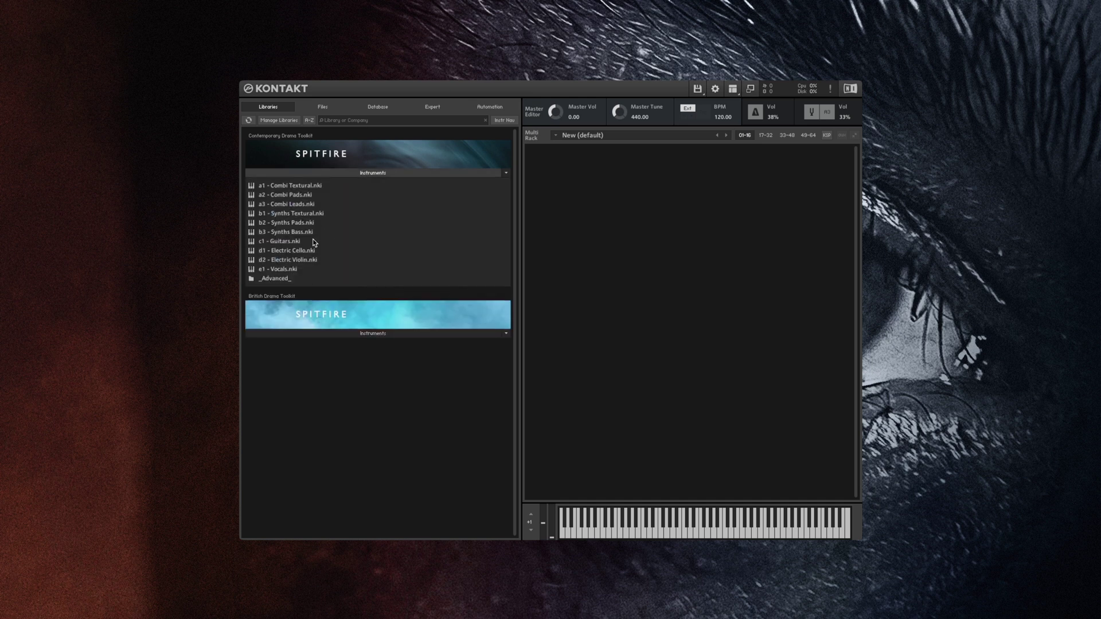
click(291, 186)
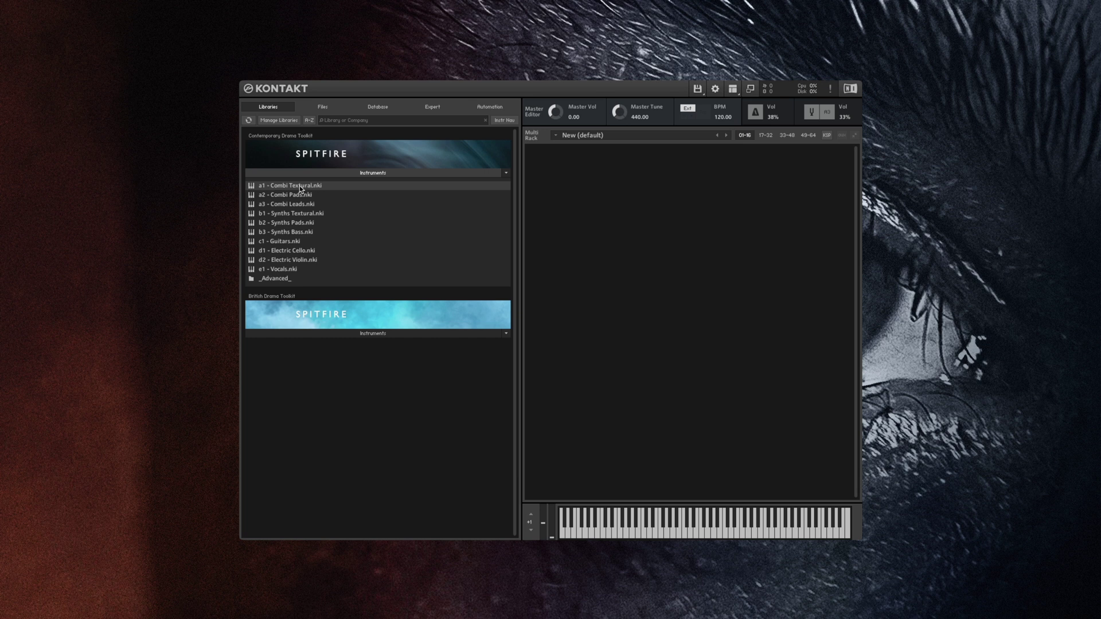
drag(300, 185, 649, 266)
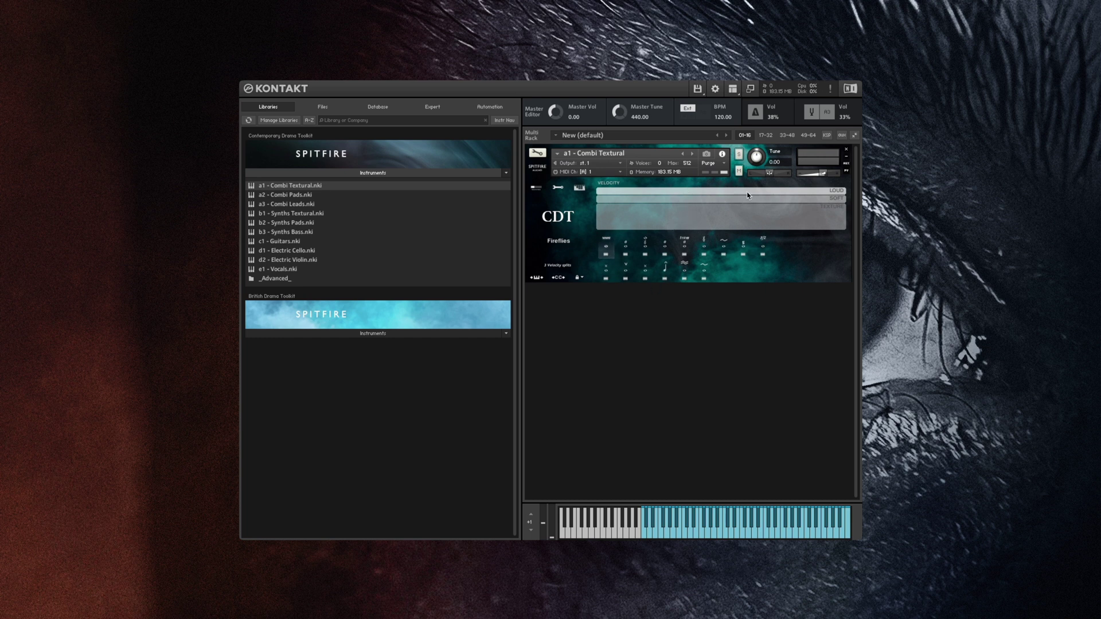
- Switch the instrument through the Haywire and Highlands articulations and settle on Maiden
click(645, 244)
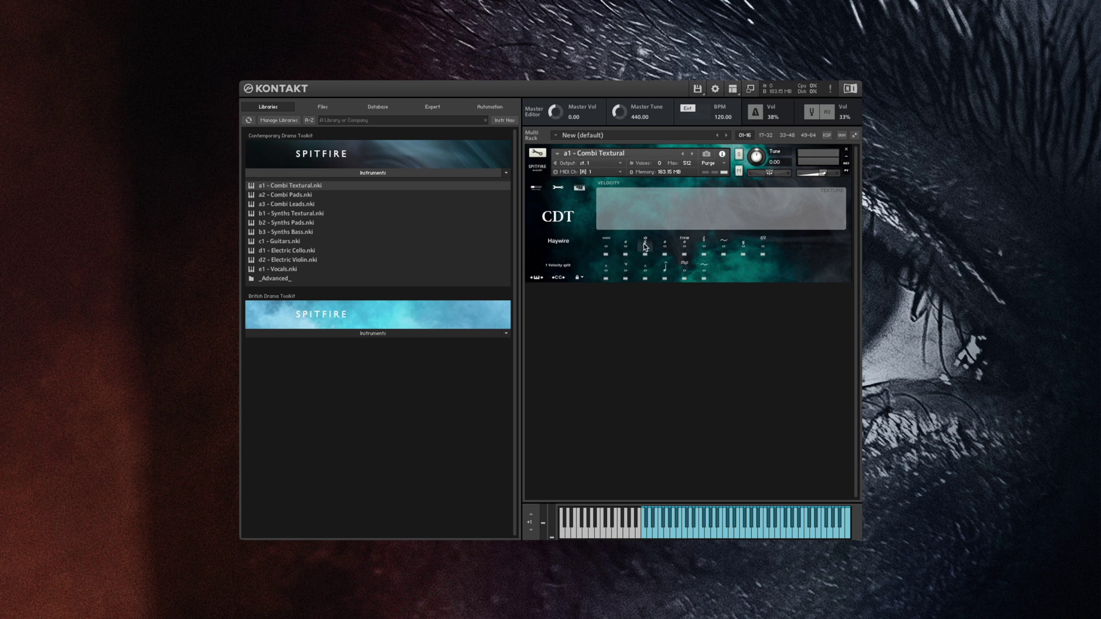
click(664, 246)
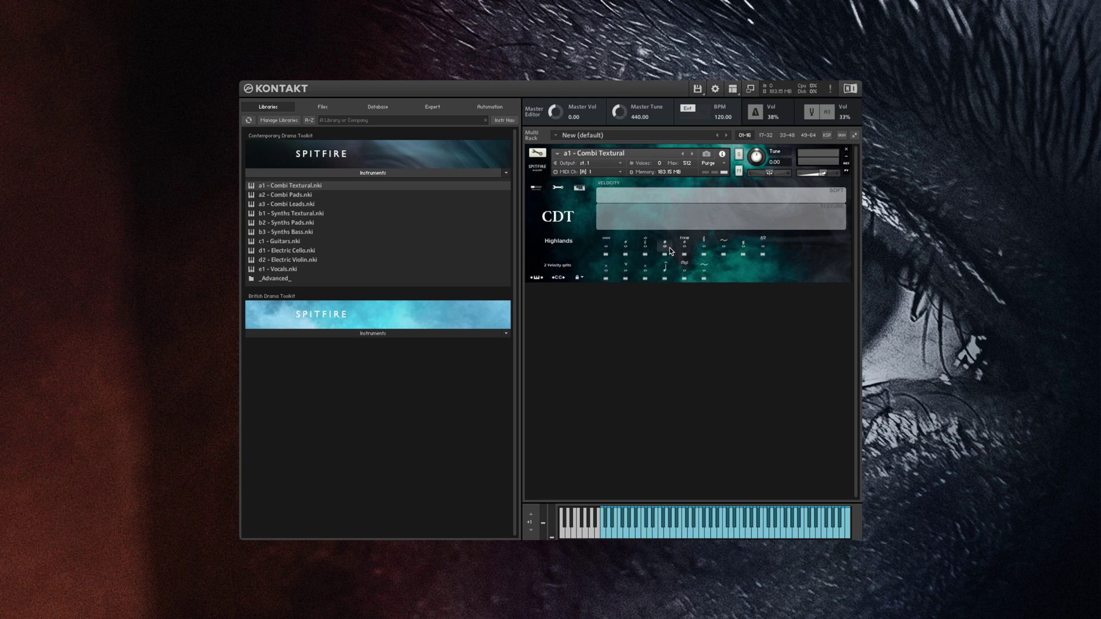
click(703, 245)
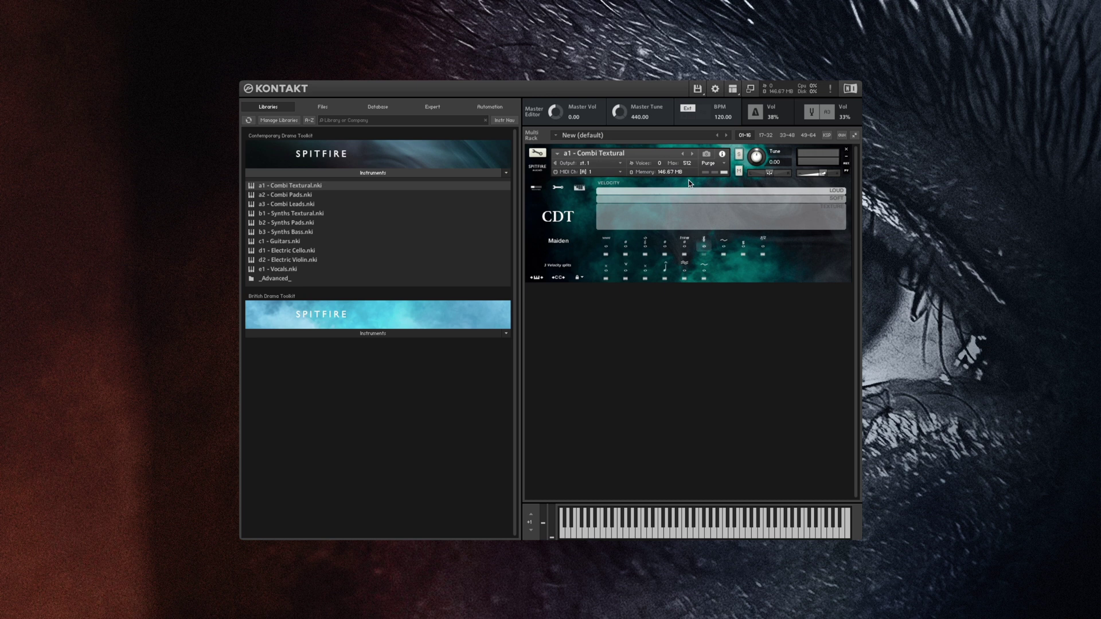
- Toggle the sample loading of the two articulations that follow Maiden in the upper palette row
click(722, 255)
click(745, 256)
click(743, 255)
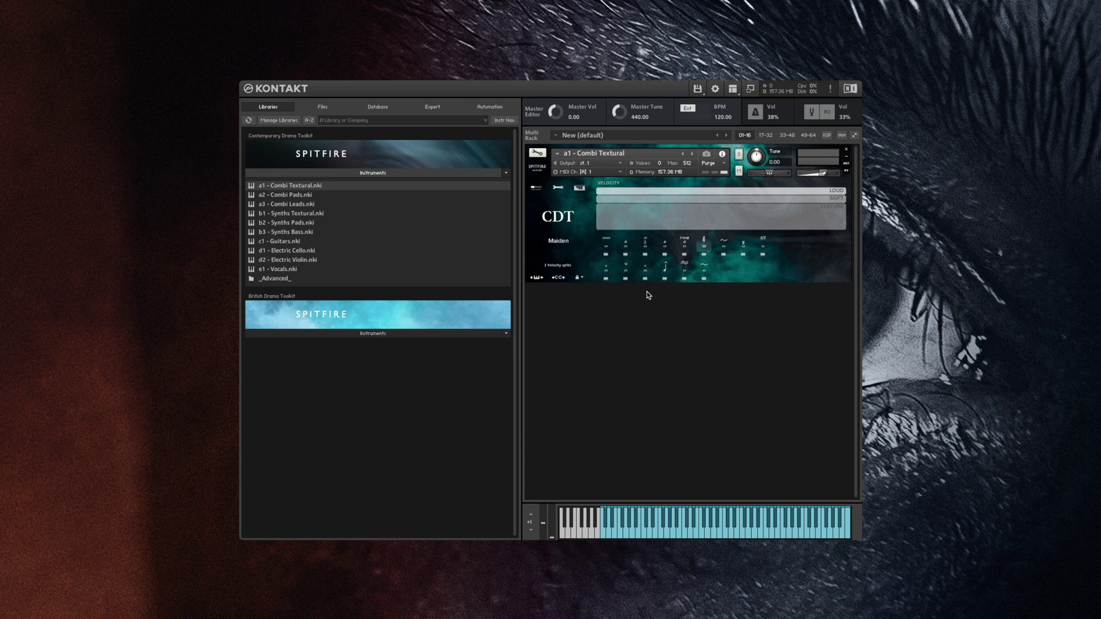
- Set the articulation lock to Unlocked artic. and shift the on-screen keyboard an octave down and back to examine the keyswitches
click(581, 277)
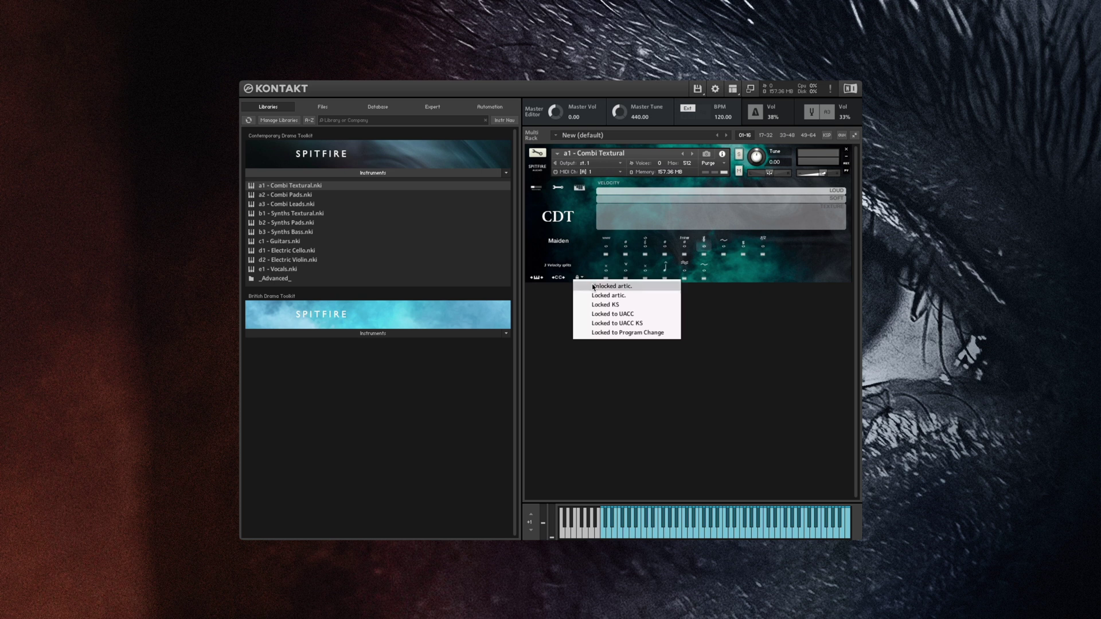
click(593, 286)
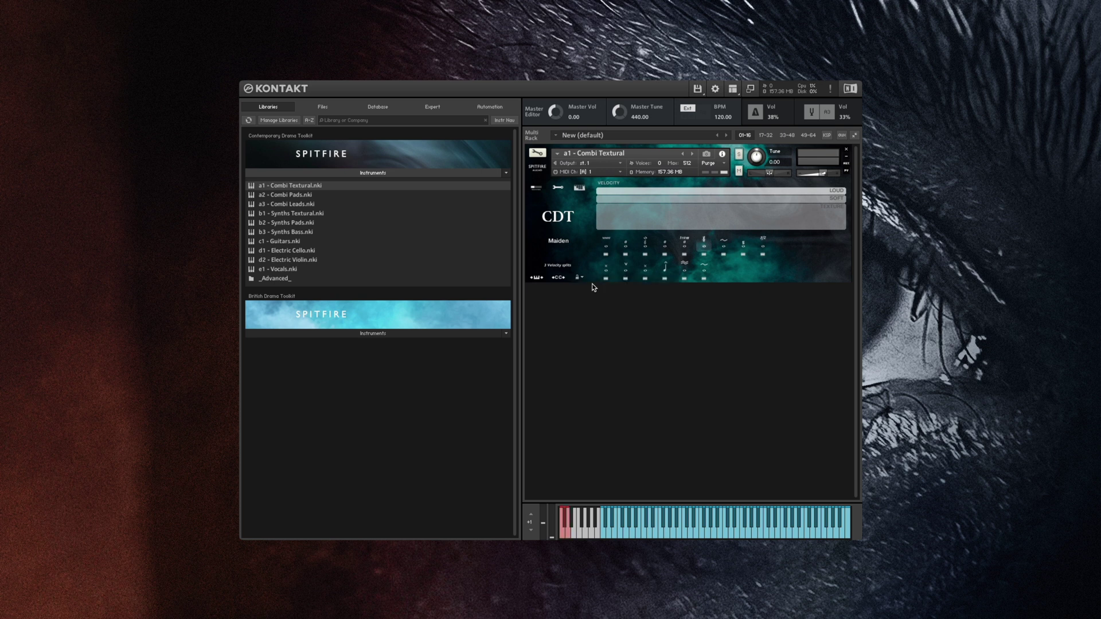
click(531, 532)
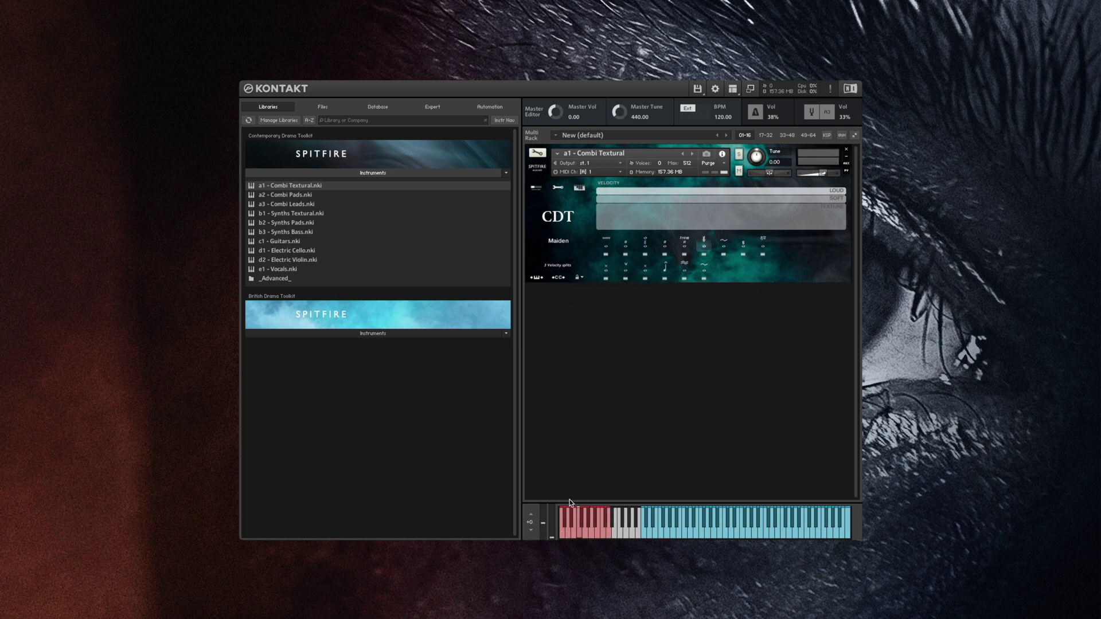
click(531, 515)
- Examine the articulation lock options and the MIDI CC learn option for articulation switching without choosing any
click(580, 278)
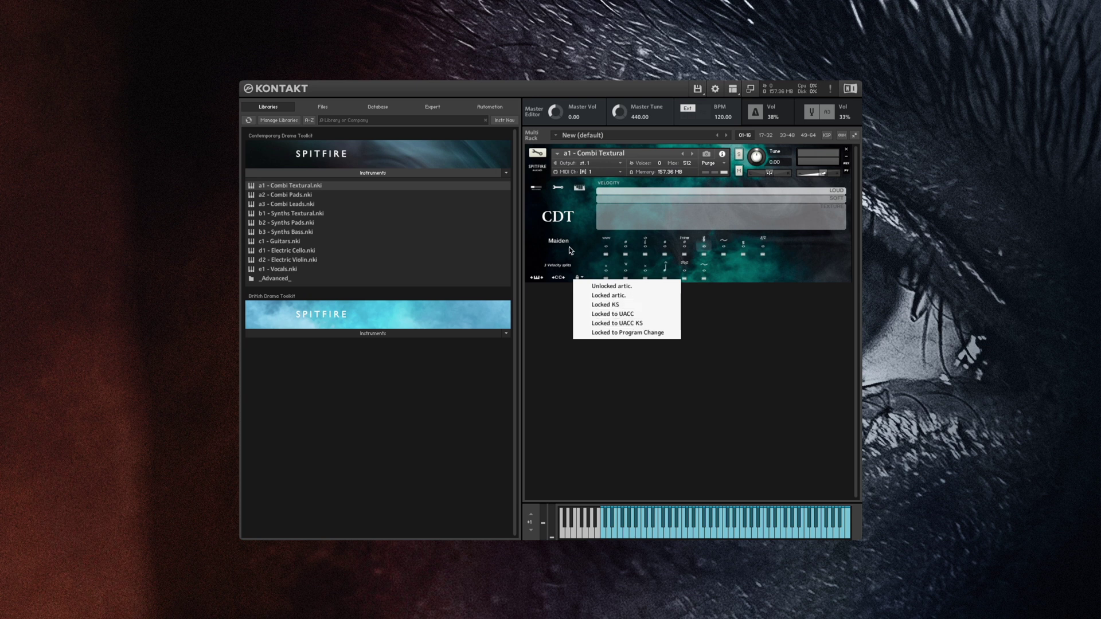
click(567, 291)
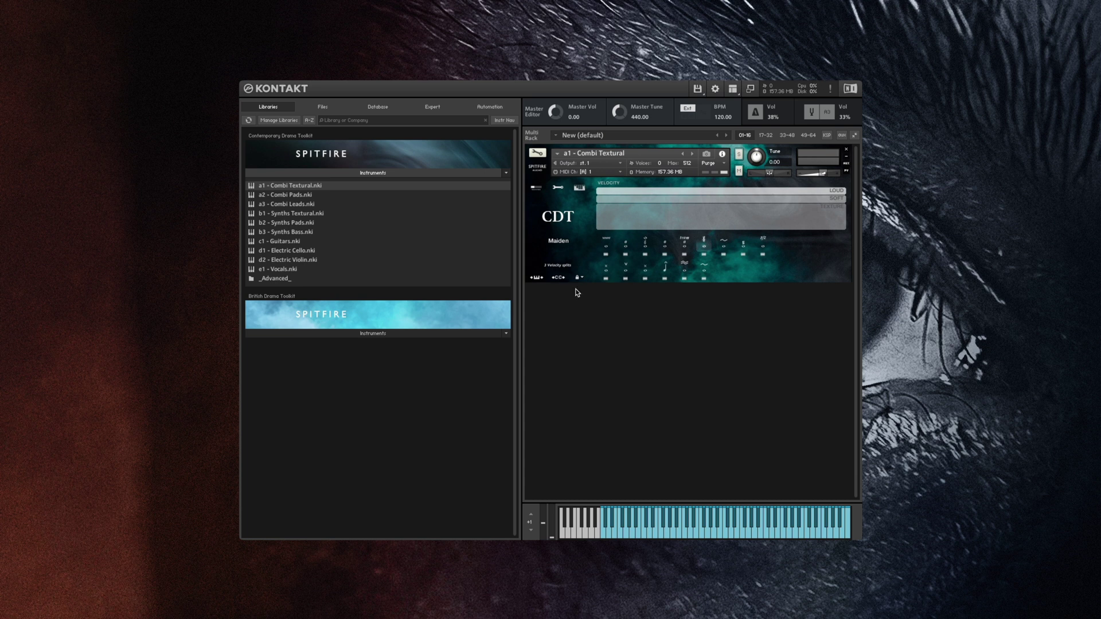
click(578, 278)
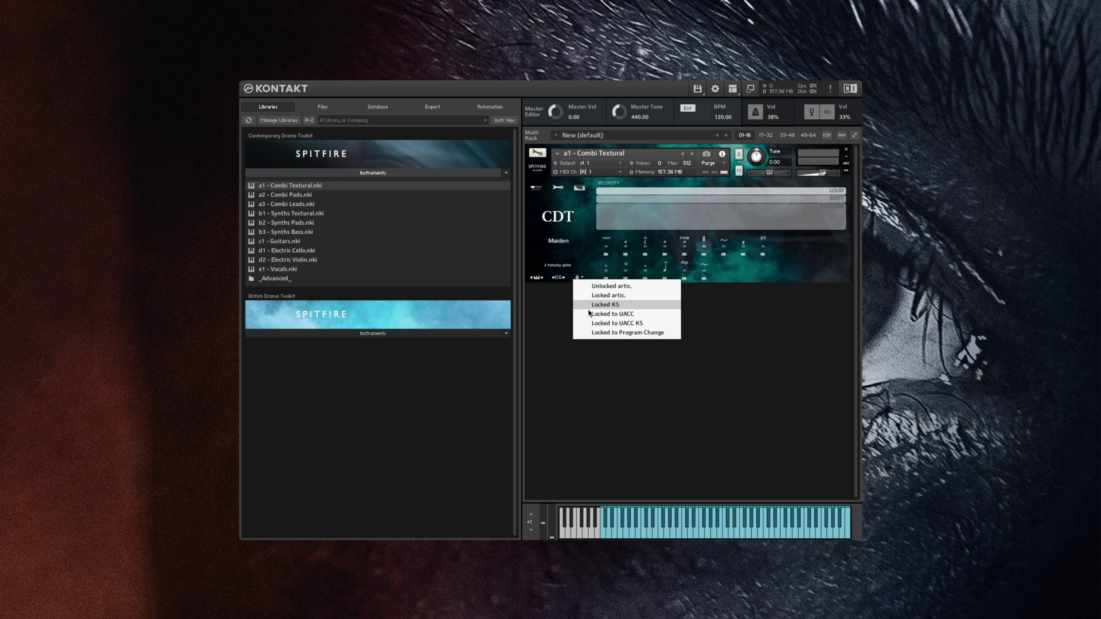
click(559, 278)
right_click(557, 278)
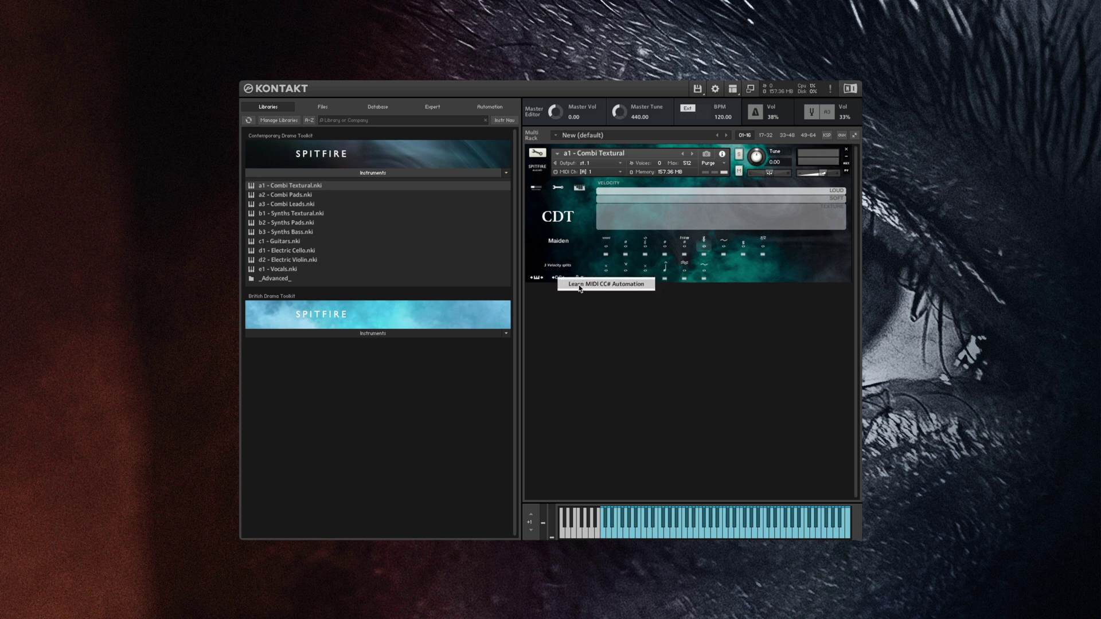
click(551, 283)
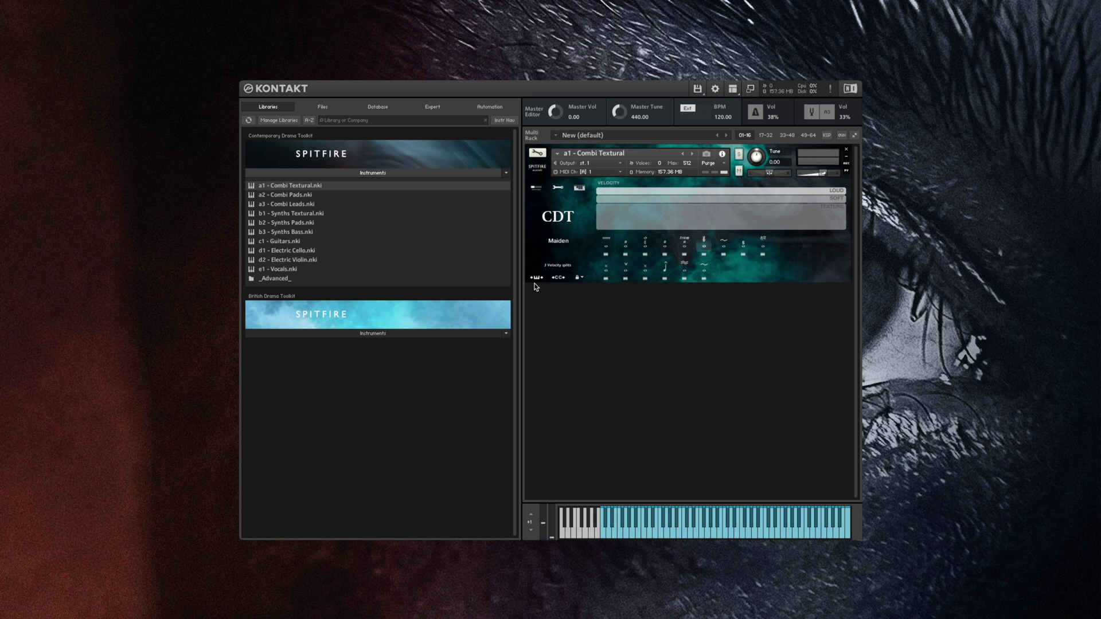
- Set the articulation lock to Unlocked artic. and try repositioning the keyswitches
click(579, 279)
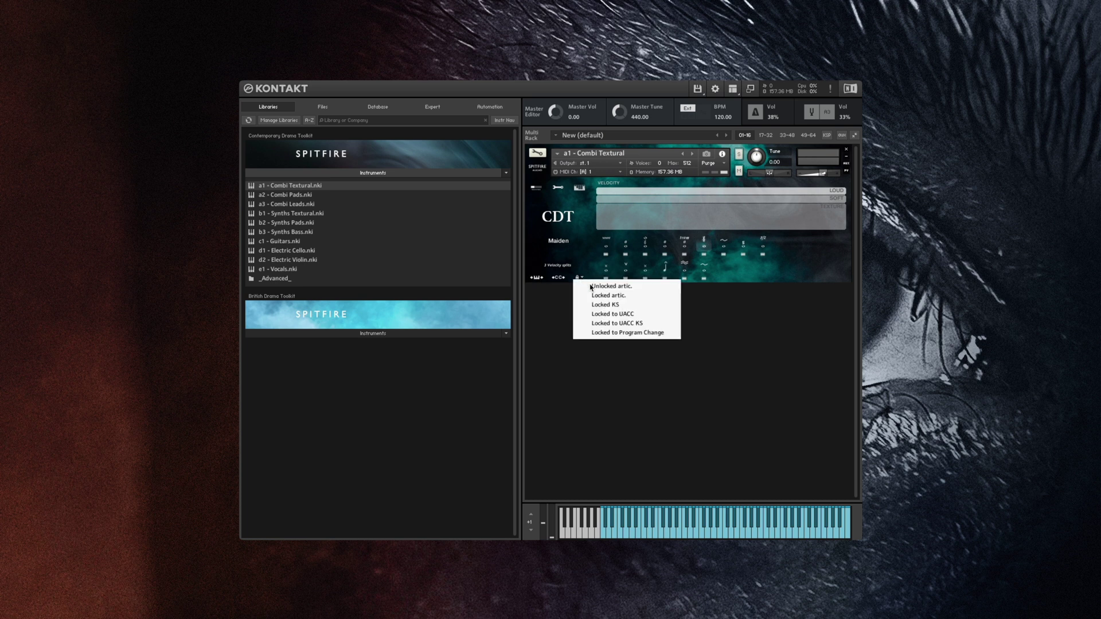
click(594, 287)
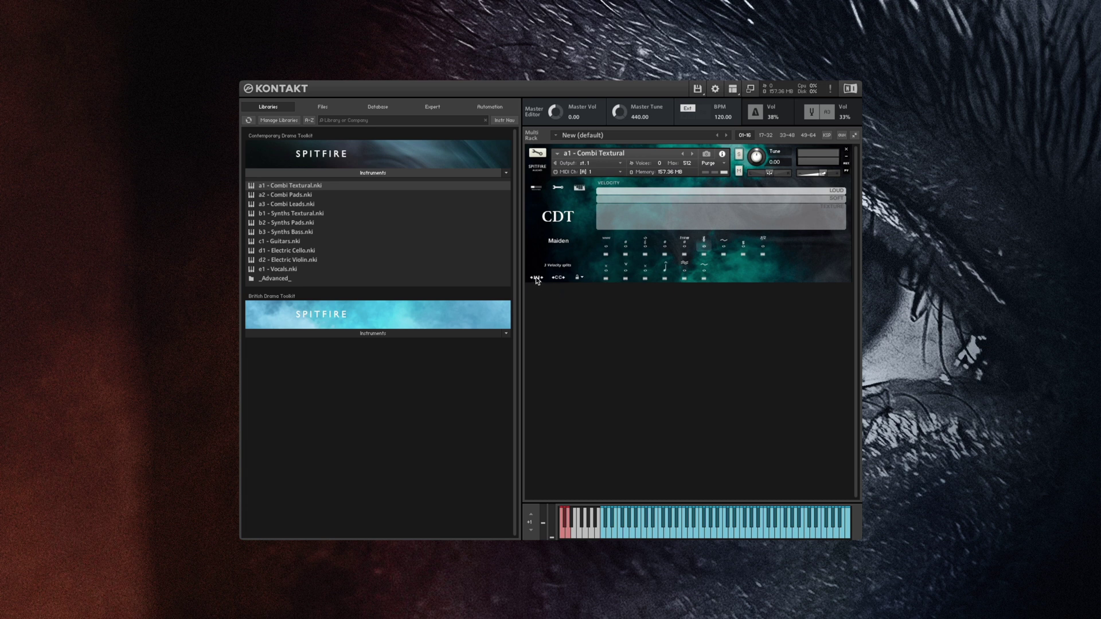
mouse_move(537, 278)
mouse_down()
mouse_move(573, 274)
mouse_move(530, 277)
mouse_up()
- Show the simplified controls view and try adjusting and toggling the Mx and Fx signals in the mic mix
click(535, 189)
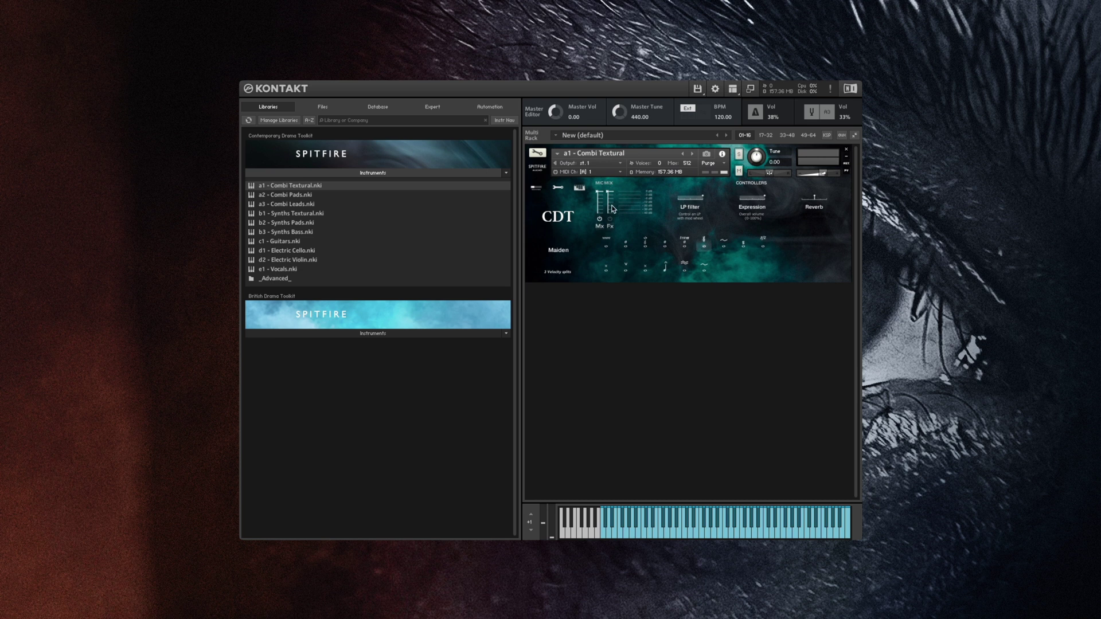
click(599, 219)
click(614, 197)
mouse_move(612, 215)
mouse_down()
mouse_move(614, 201)
mouse_move(600, 197)
mouse_up()
click(610, 219)
click(599, 220)
click(599, 221)
- Sweep the LP filter down and back up, and try different Reverb amounts
drag(703, 199, 618, 208)
drag(680, 198, 749, 210)
mouse_move(817, 201)
mouse_down()
mouse_move(784, 201)
mouse_move(818, 200)
mouse_move(803, 202)
mouse_up()
drag(826, 200, 796, 204)
- Show the advanced controls view and try the Exponential Neg. and Exponential Pos. velocity response curves
click(559, 188)
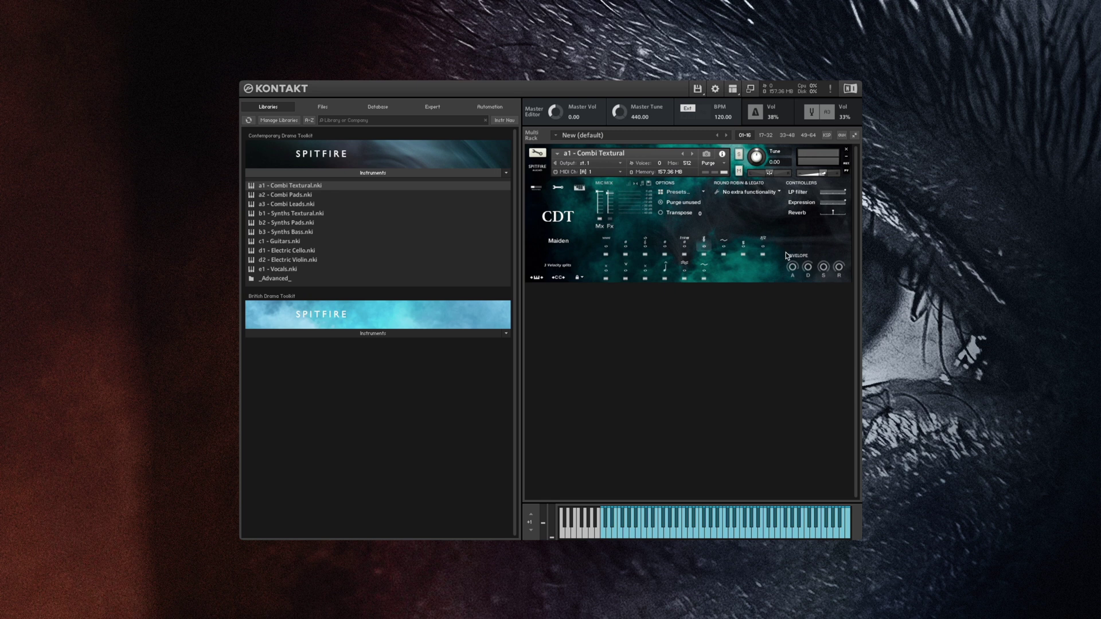
click(629, 184)
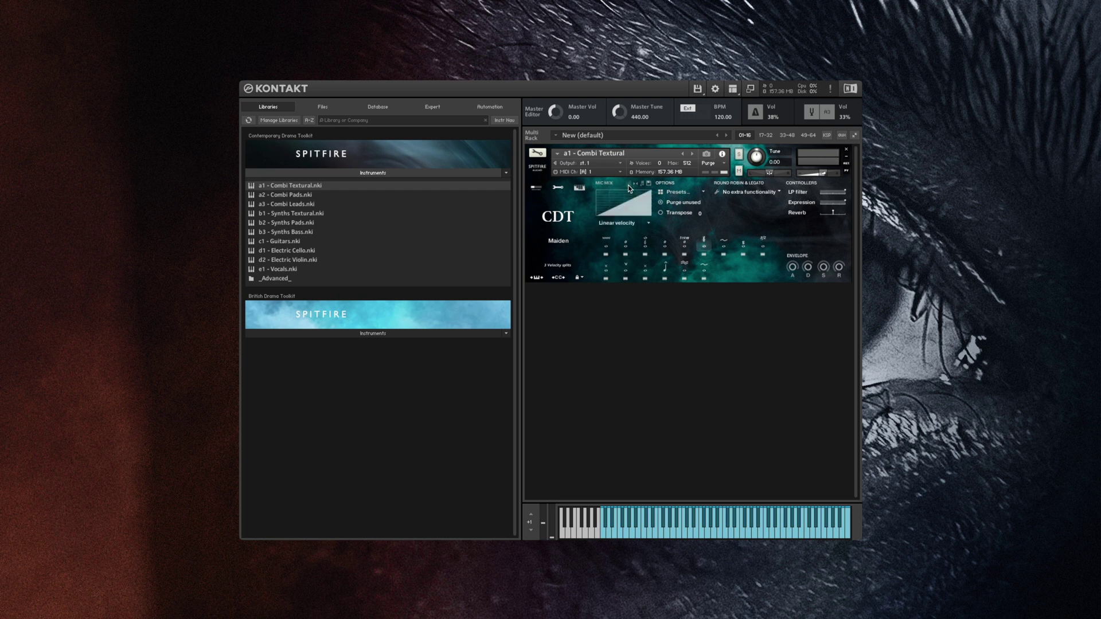
click(634, 222)
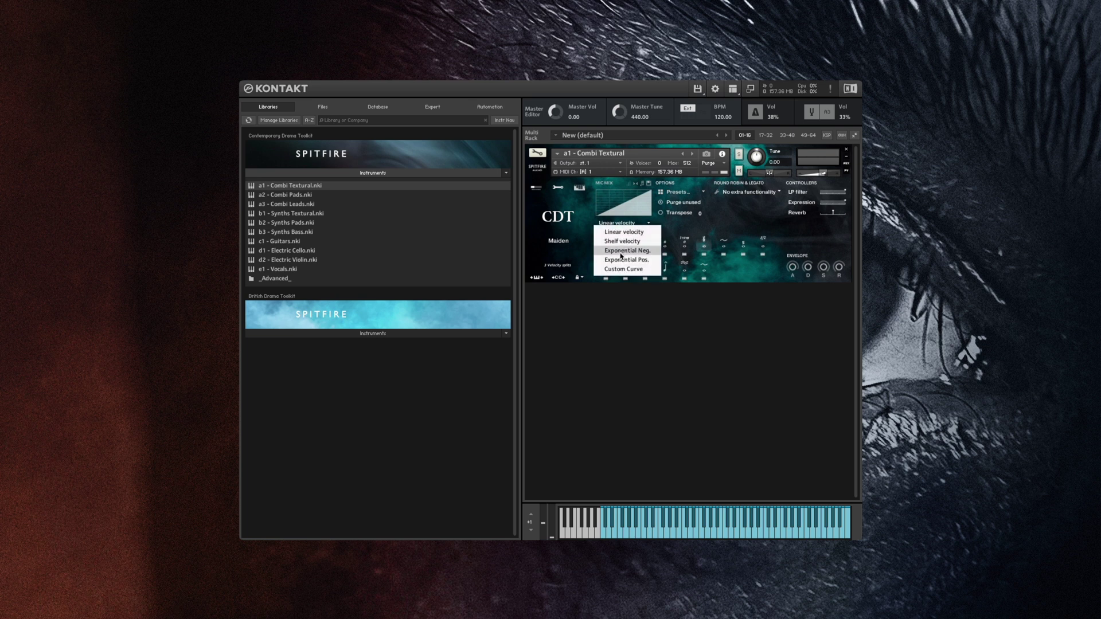
click(621, 253)
click(638, 224)
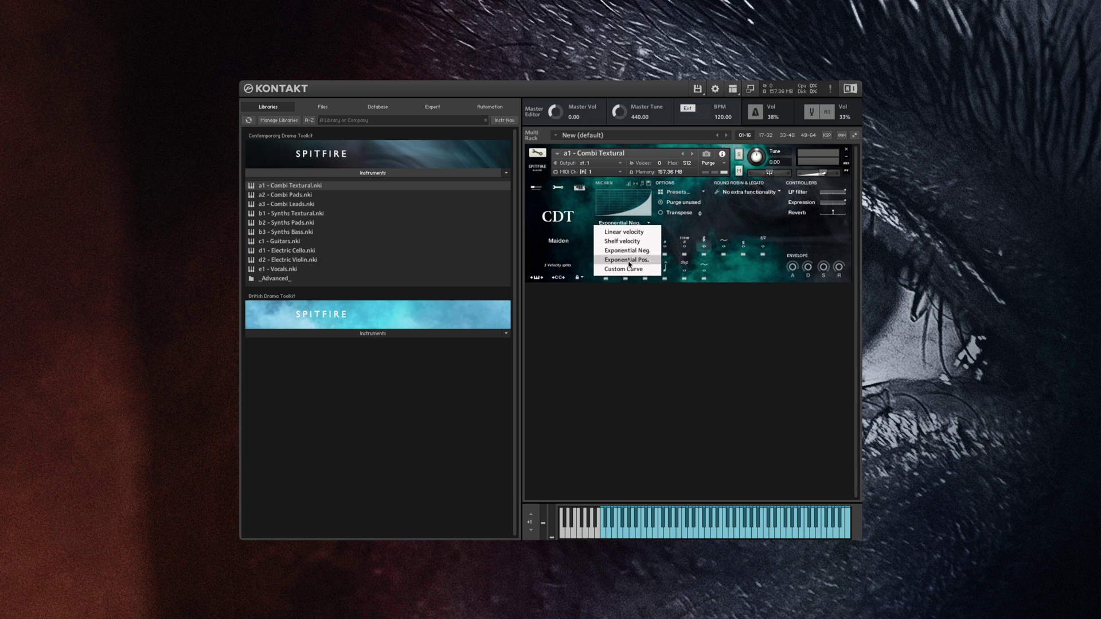
click(628, 261)
- Draw a rising Custom Curve for the velocity response, and set the response back to Linear velocity
click(634, 222)
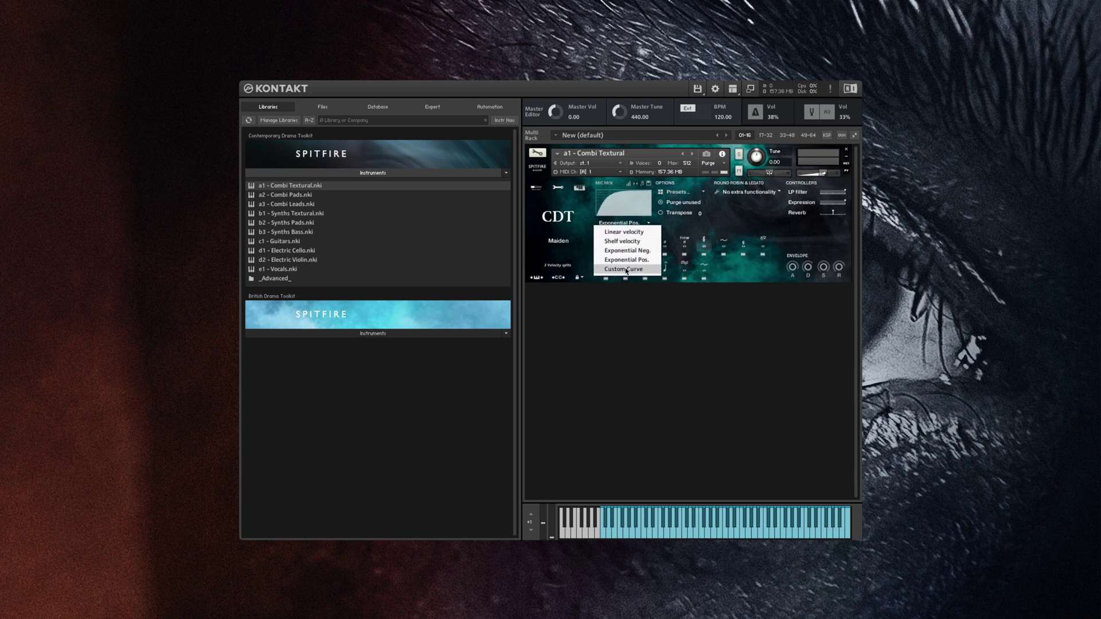
click(628, 271)
drag(614, 208, 634, 198)
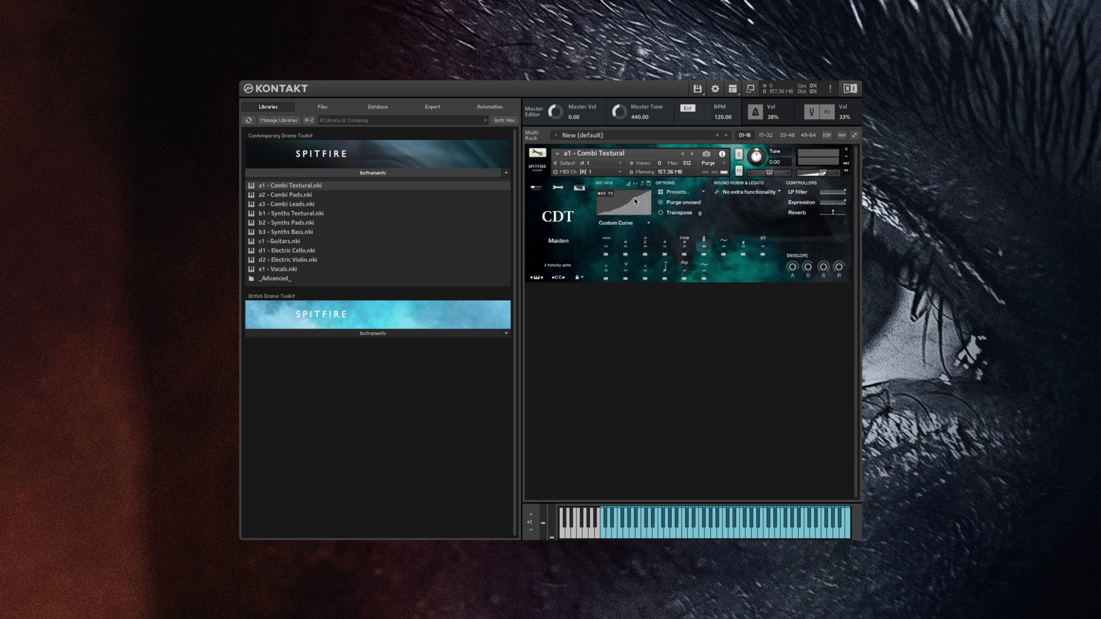
click(624, 224)
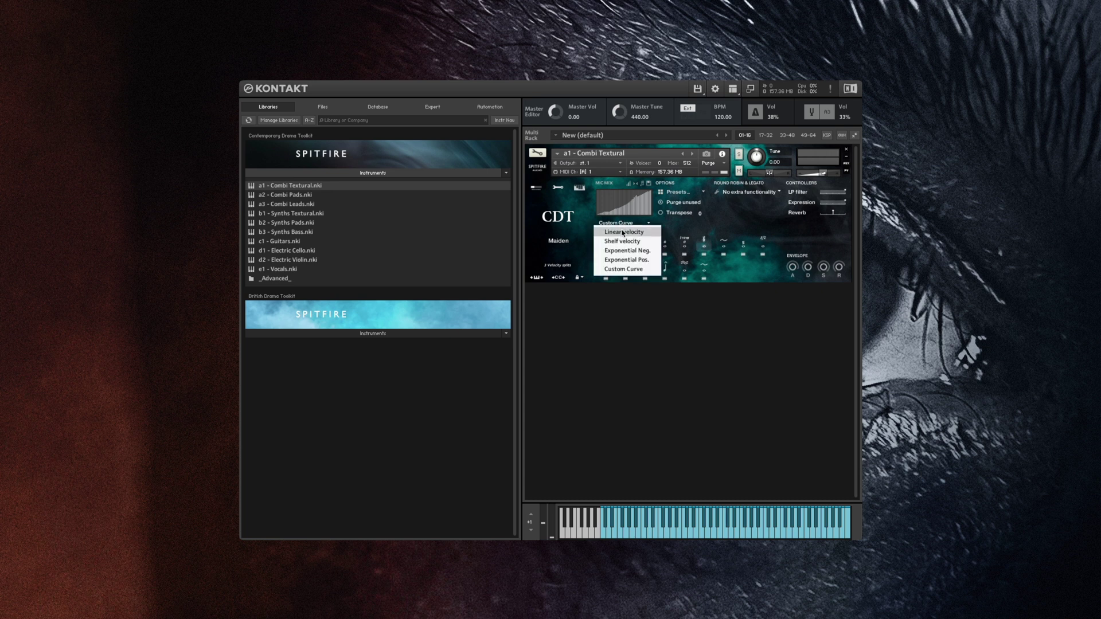
click(624, 233)
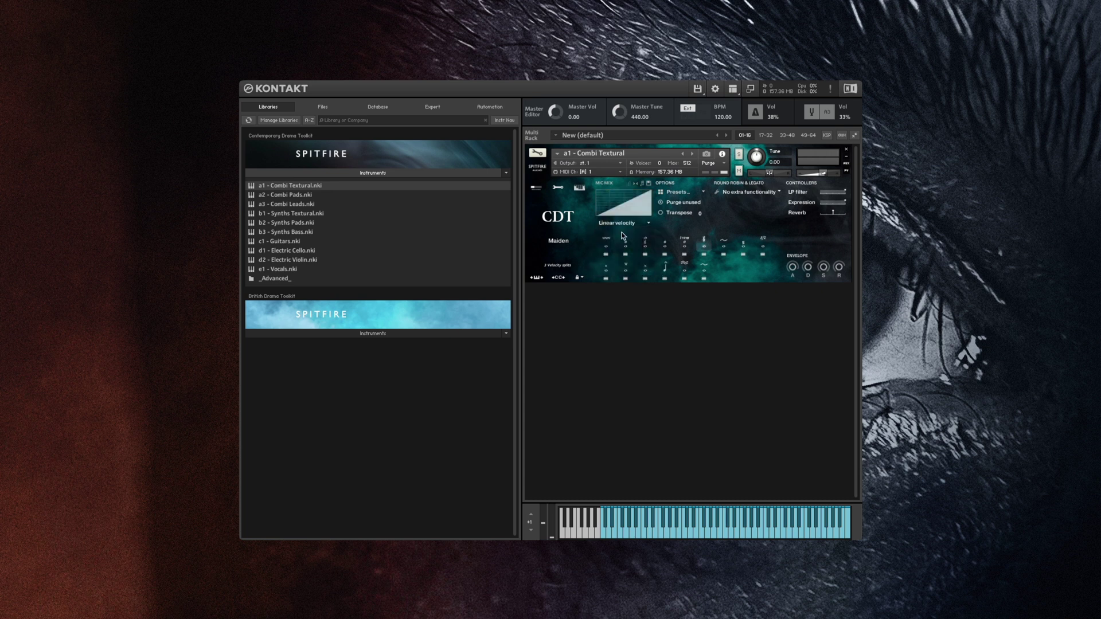
- Return to the mic mix faders, try linking and moving them together, and view the mix preset options
click(629, 185)
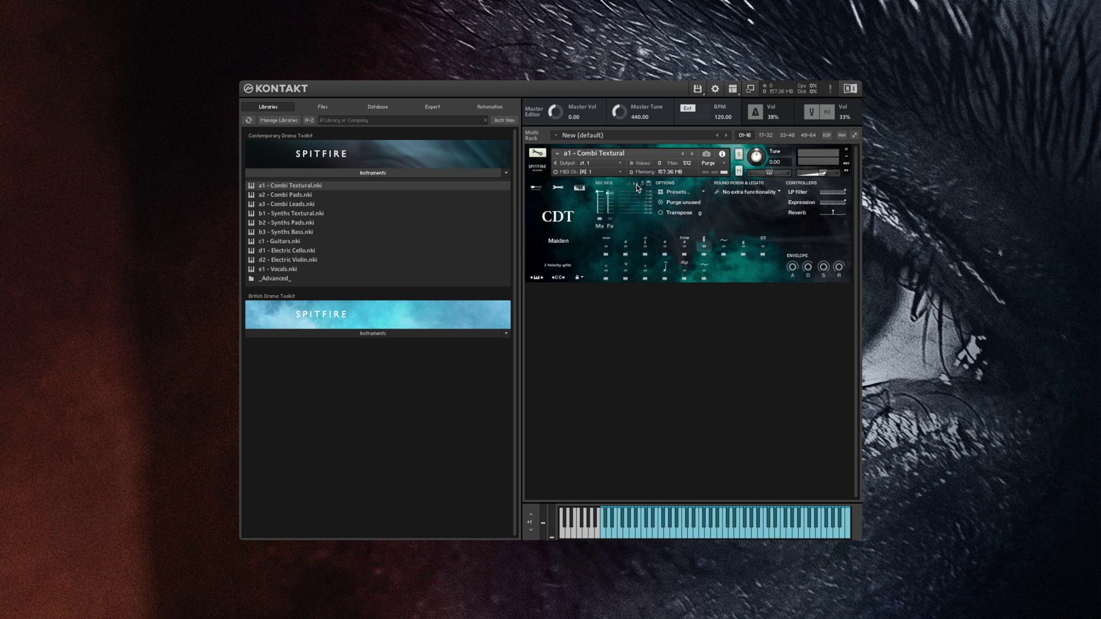
click(636, 184)
click(600, 192)
drag(620, 210, 618, 208)
click(635, 184)
click(649, 186)
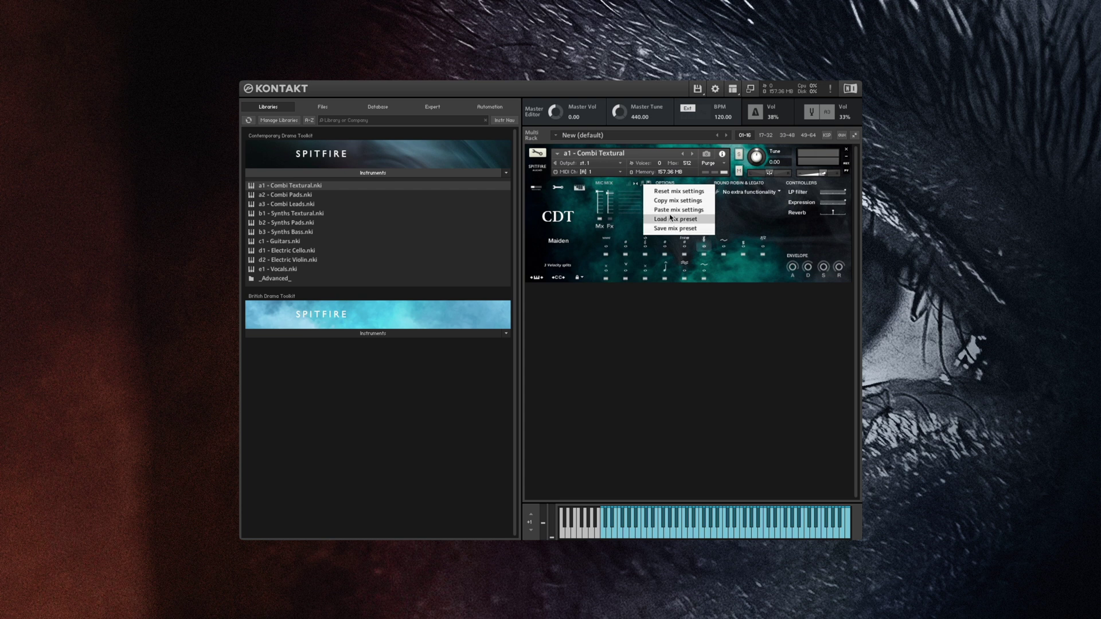
click(645, 191)
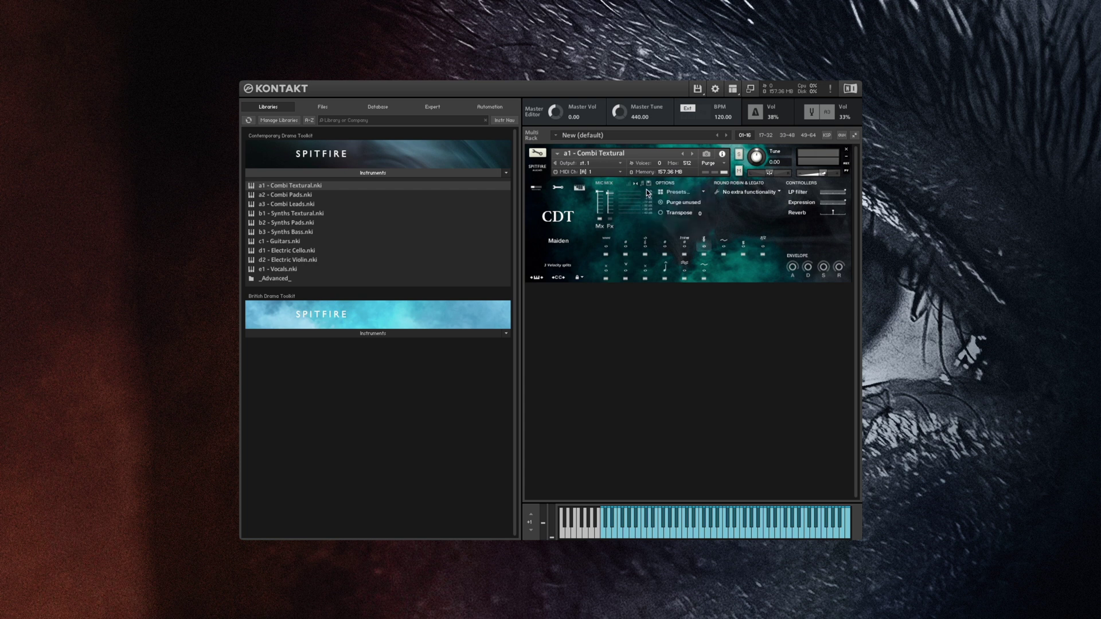
- Apply the Shorts, Normal and Power presets in turn, ending on Power
click(677, 192)
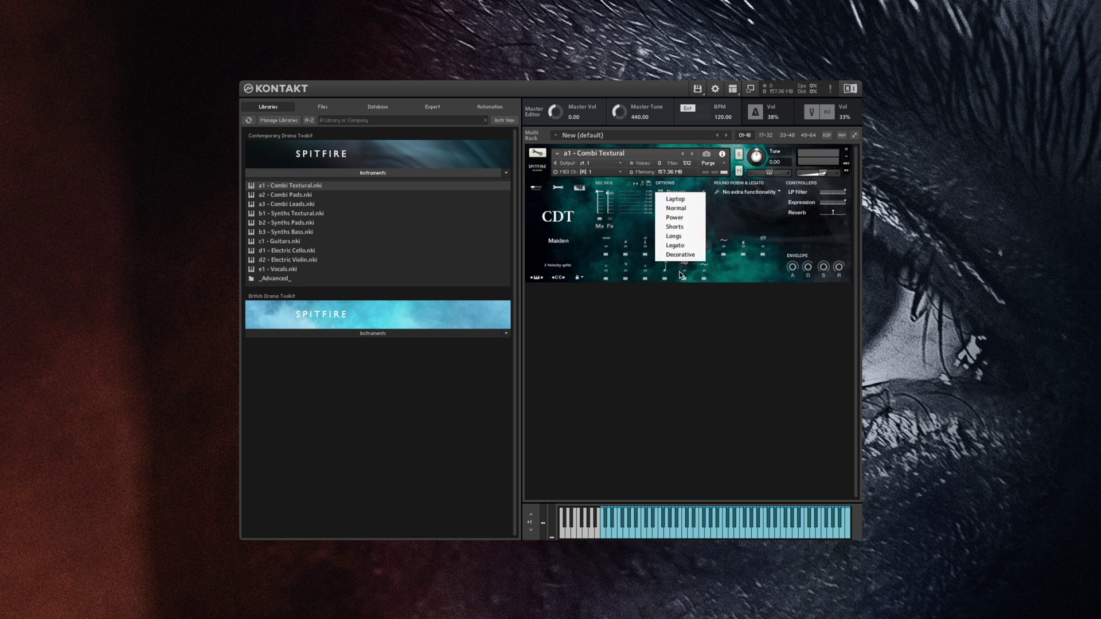
click(681, 227)
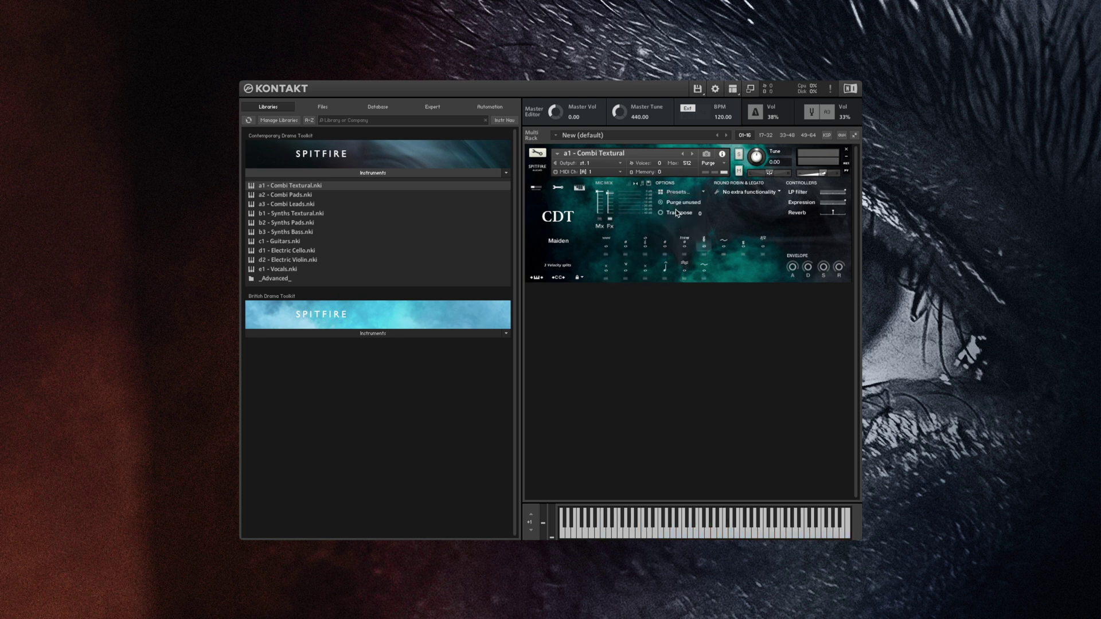
click(674, 194)
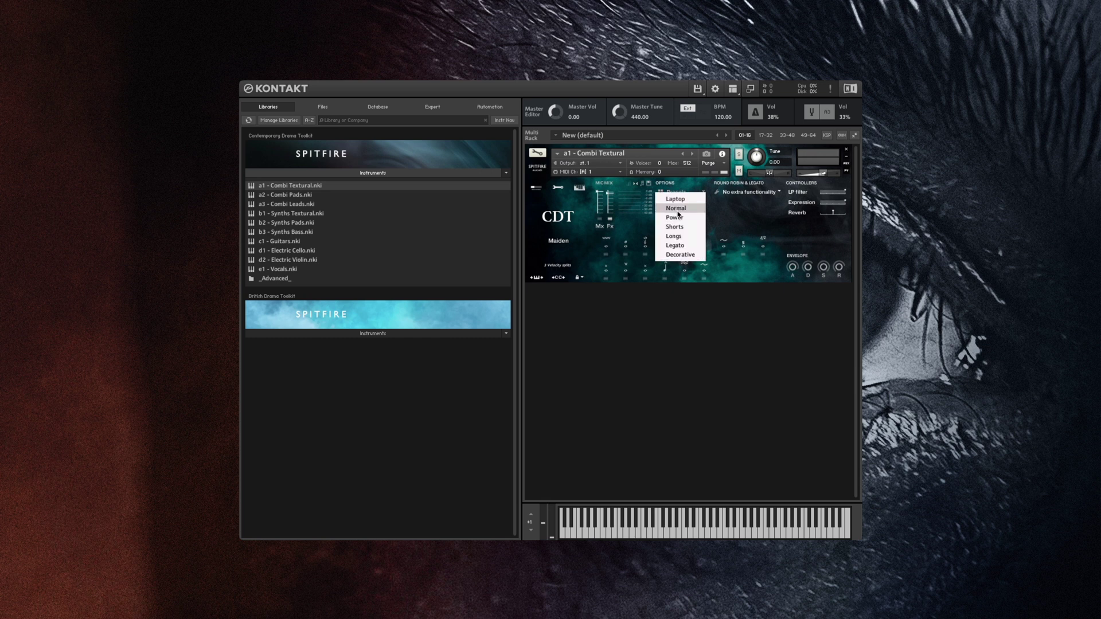
click(677, 209)
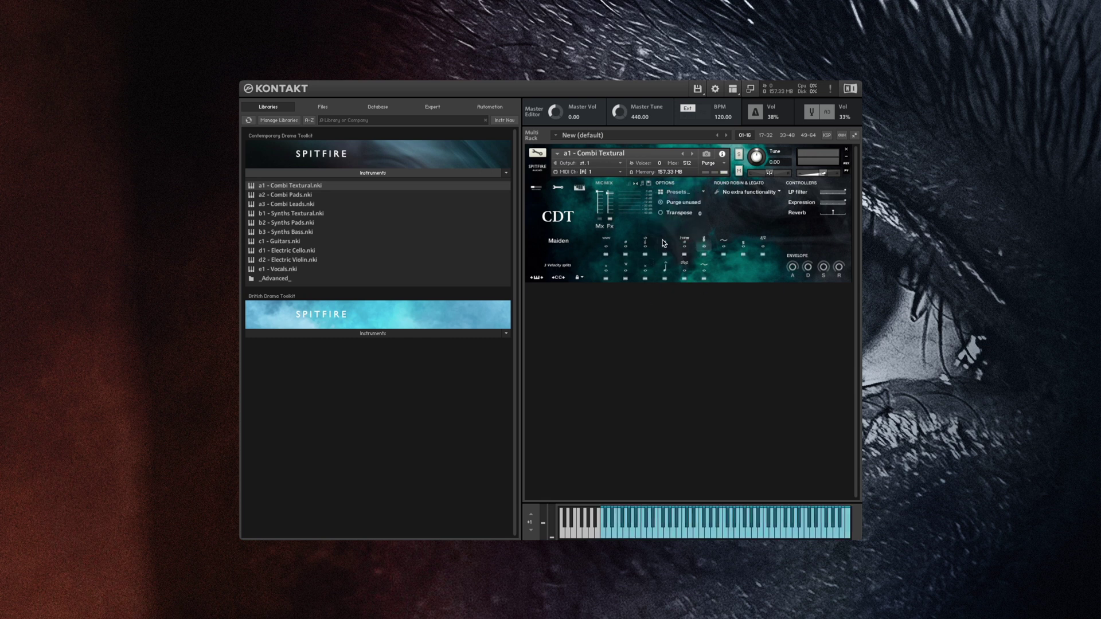
click(676, 192)
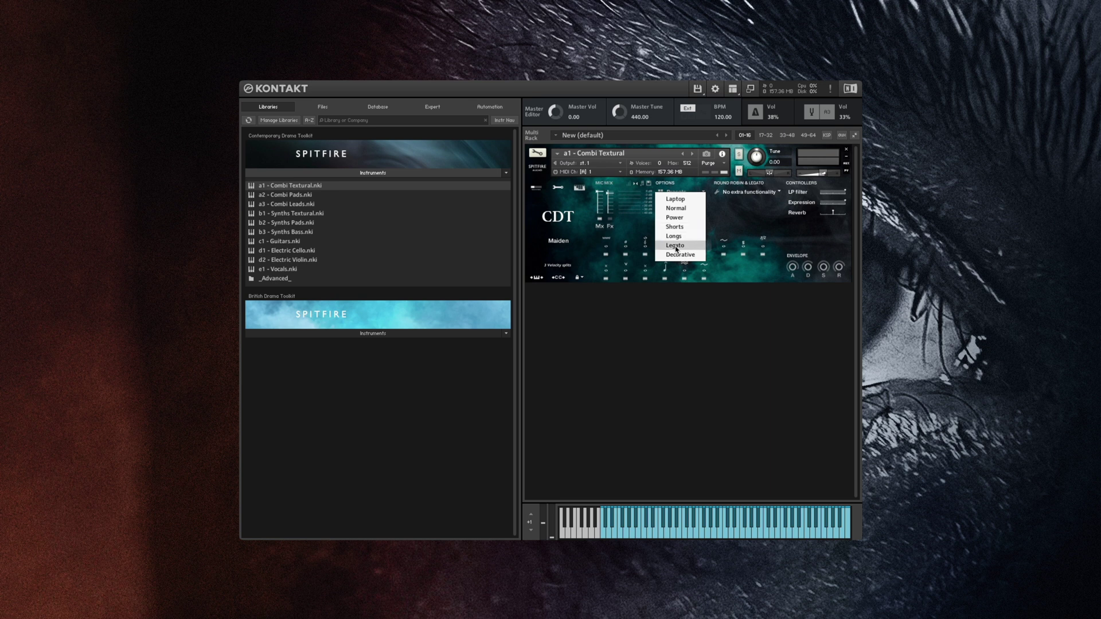
click(680, 219)
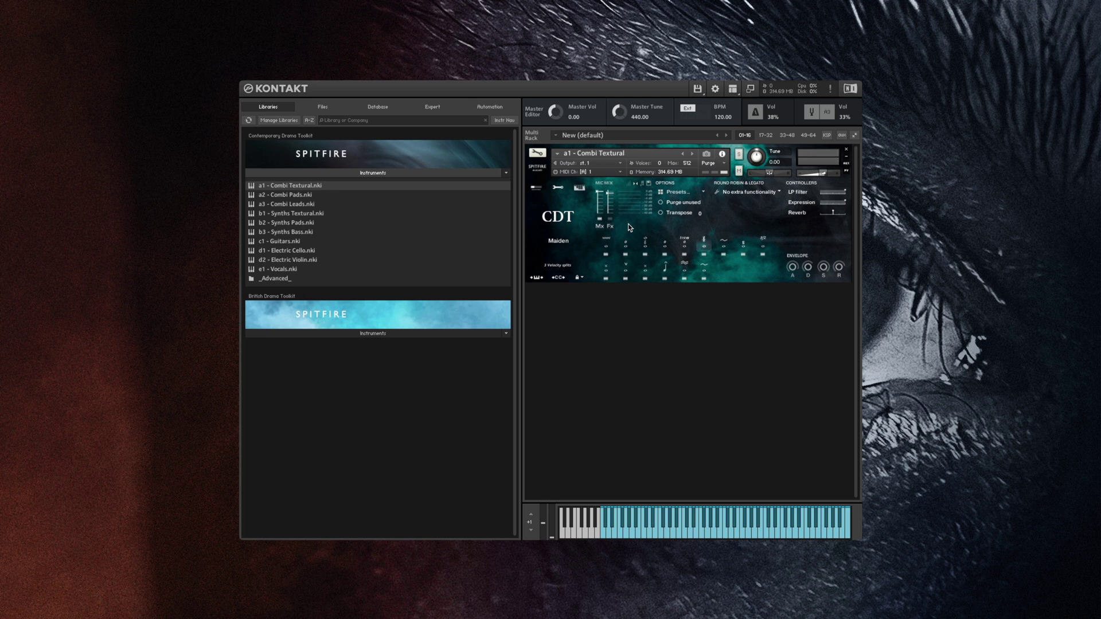
- Transpose the instrument by 12 by picking a note on the keyboard, and choose No extra functionality for round robin
click(661, 213)
click(644, 535)
click(643, 536)
click(742, 191)
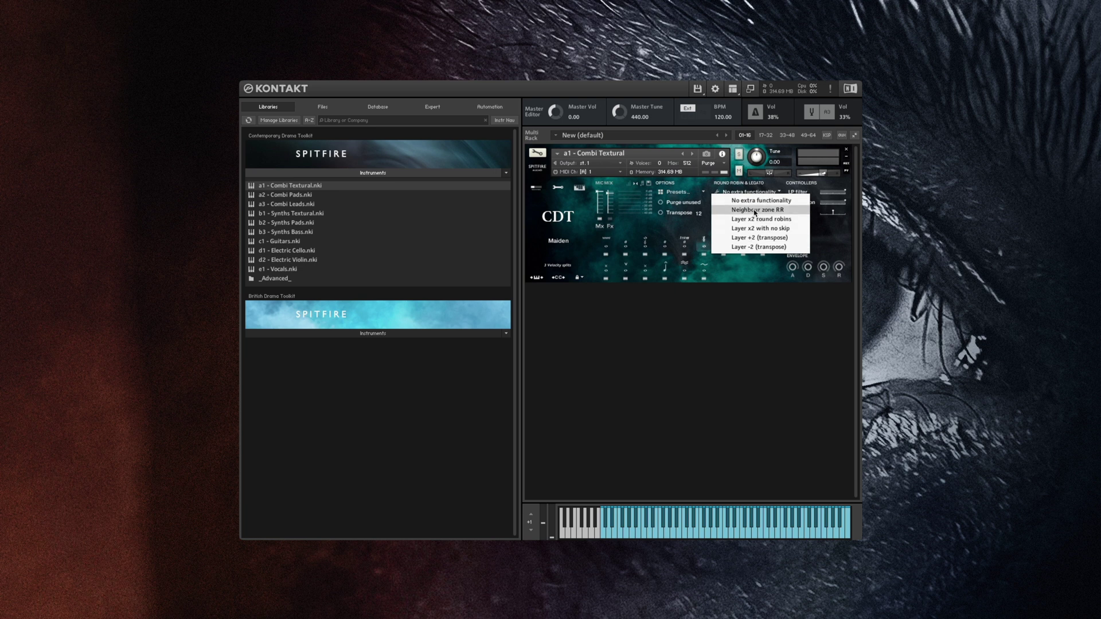
click(758, 201)
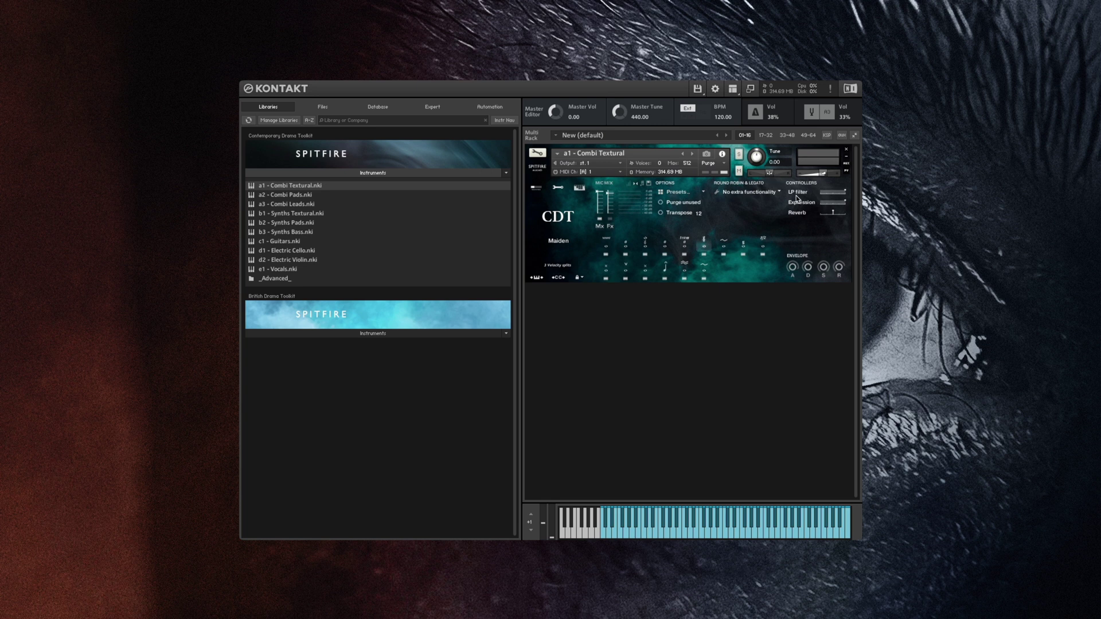